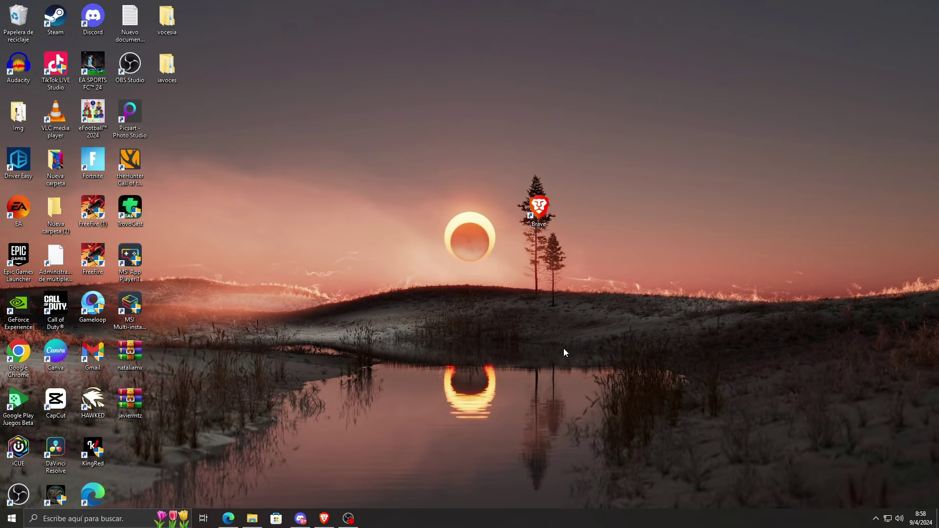
- Switch to Discord and browse the voice models posted in the AI Hispano kits-models channel
click(301, 518)
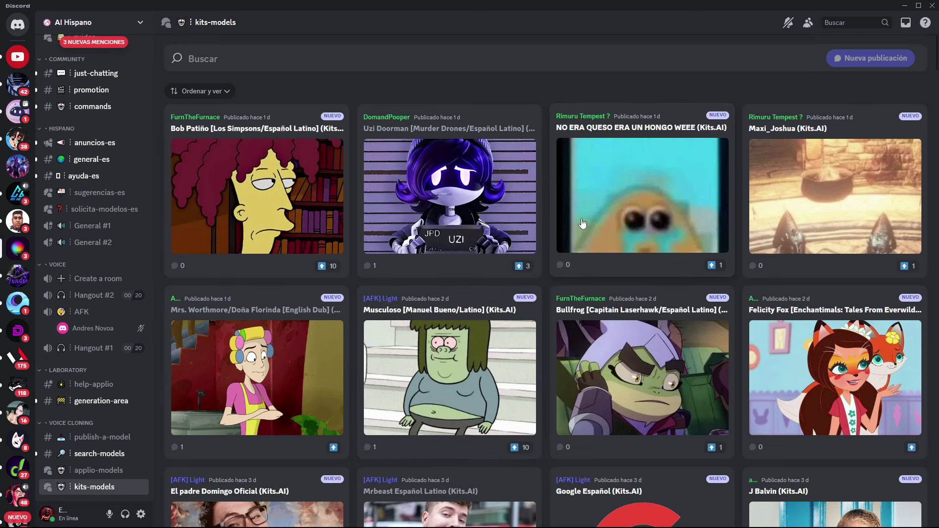
scroll(582, 224, down, 15)
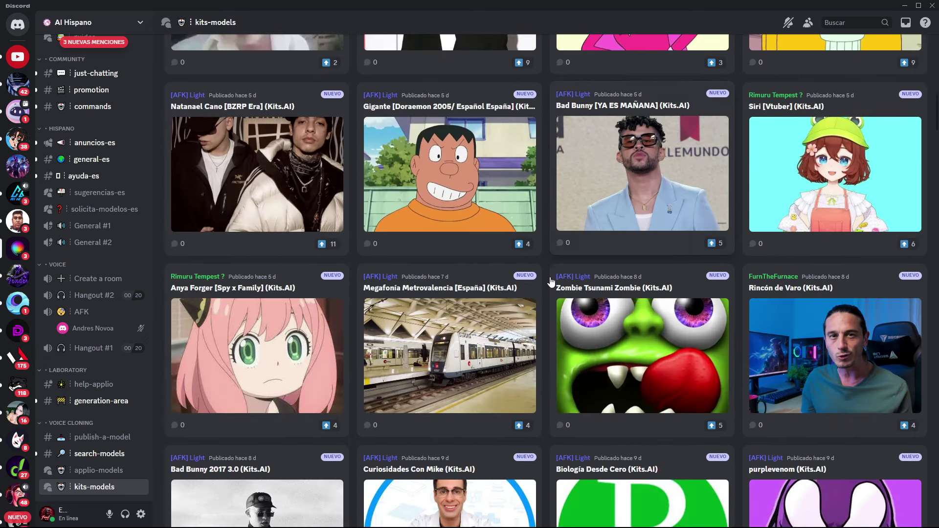
scroll(550, 281, down, 13)
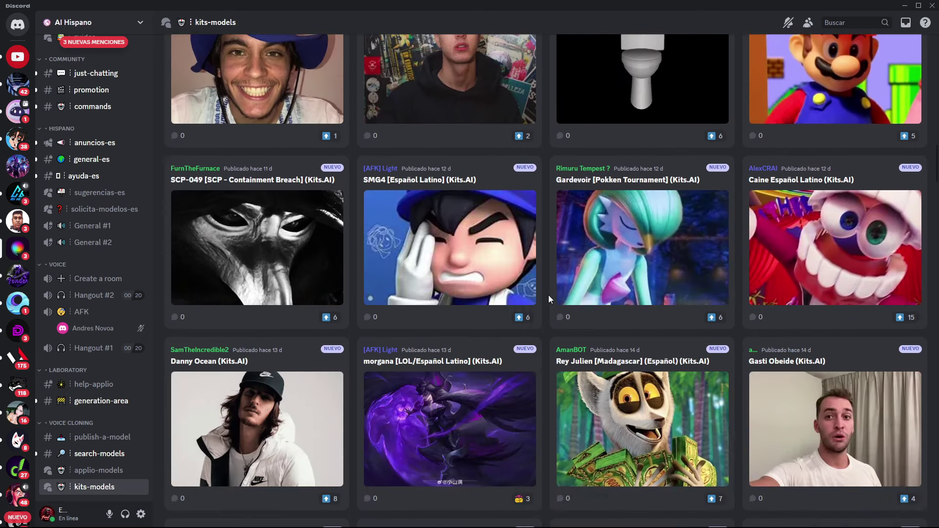
scroll(548, 297, down, 9)
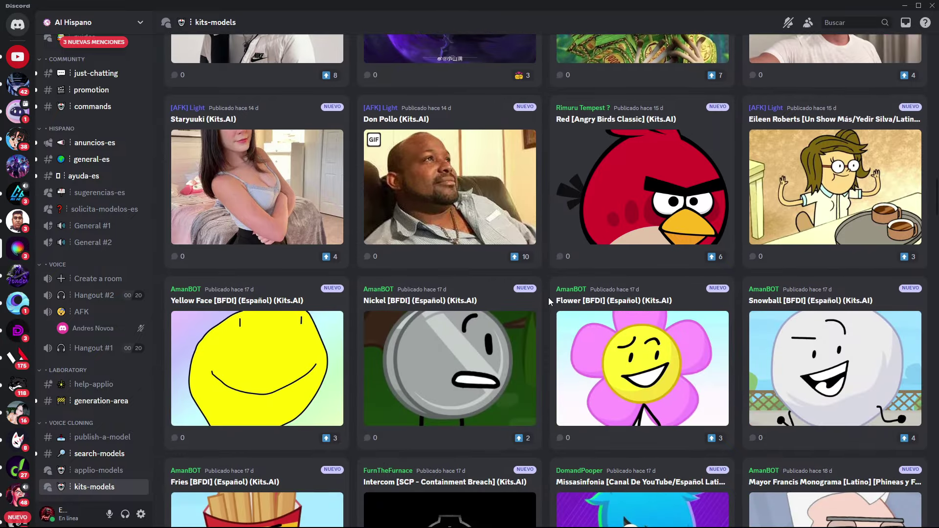
scroll(549, 300, up, 3)
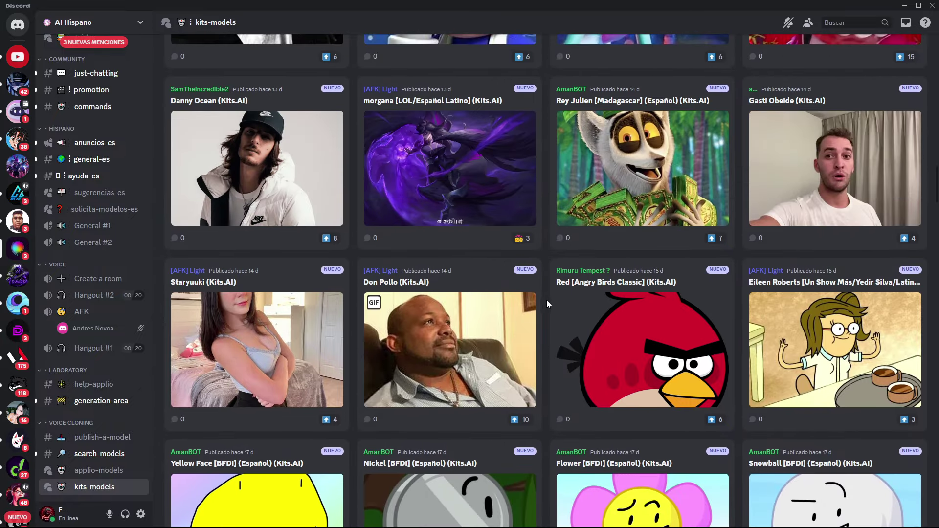
scroll(546, 300, down, 9)
scroll(541, 307, up, 20)
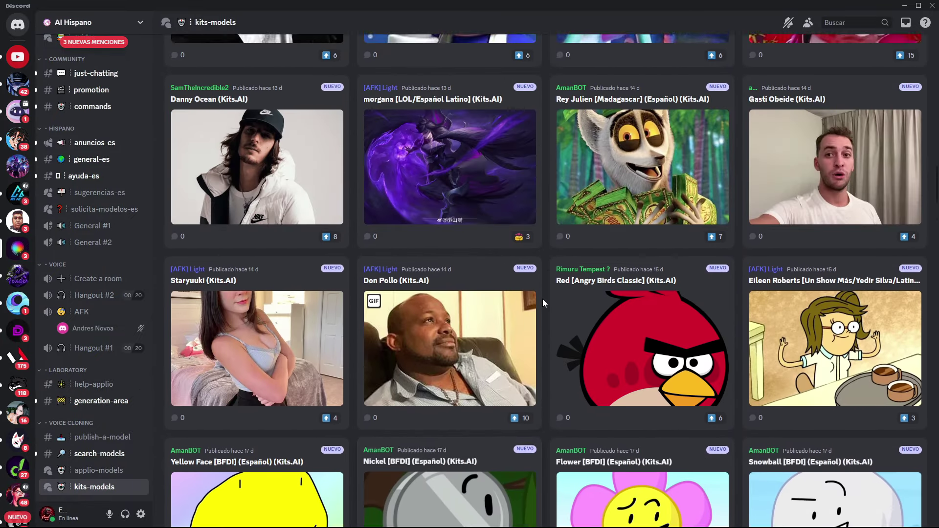
scroll(542, 297, up, 20)
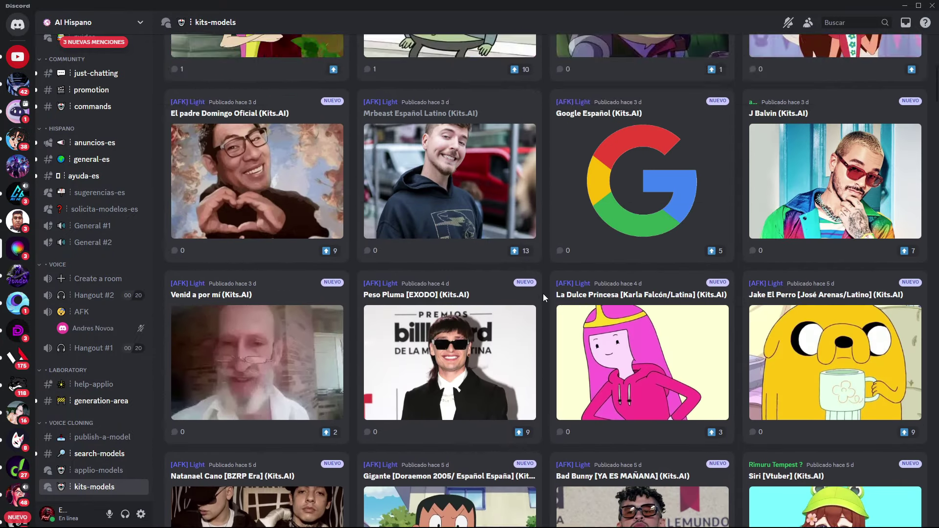
- Search the kits-models channel for "goku" and open the GOKU post with the orange-background image
click(225, 65)
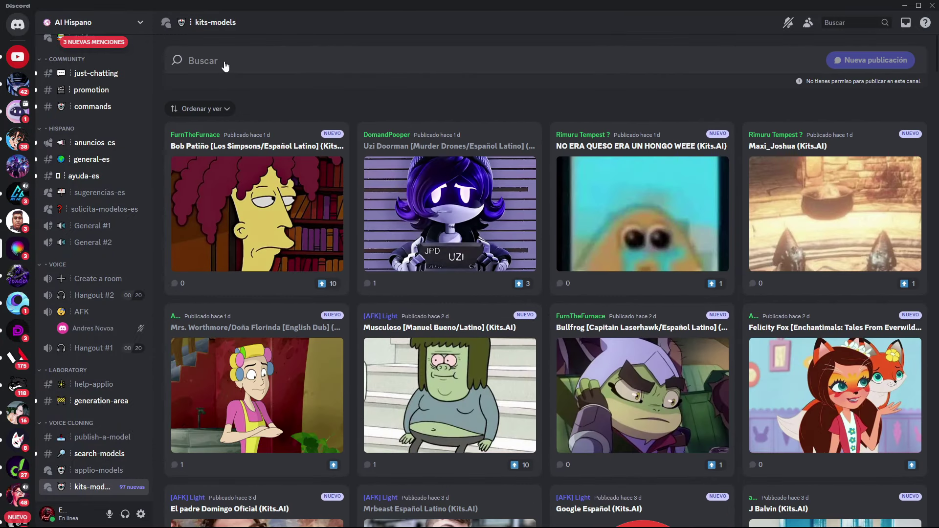
text(goku)
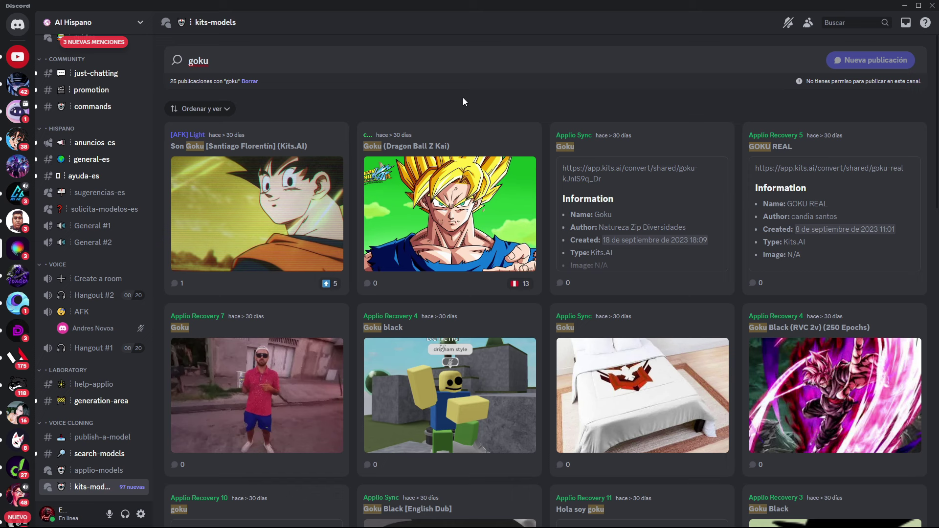
scroll(462, 102, down, 13)
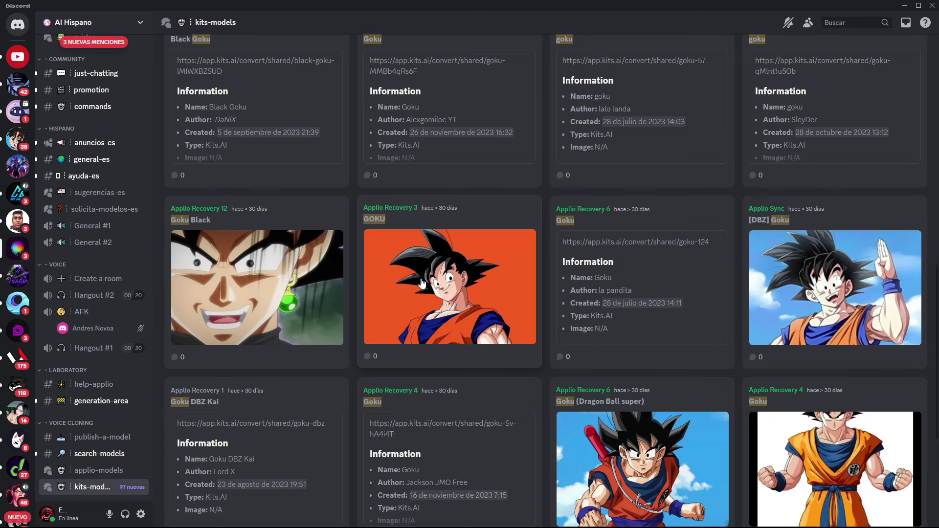
scroll(421, 283, up, 3)
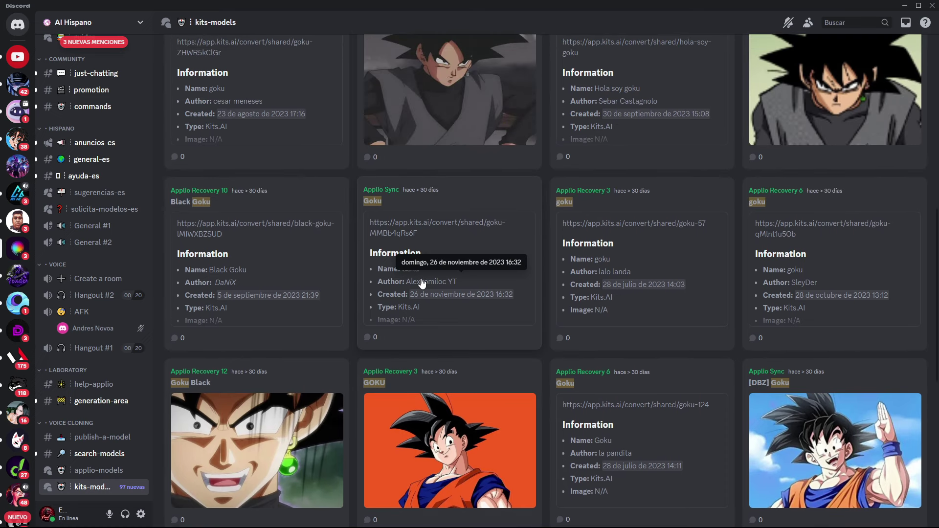
scroll(430, 274, down, 4)
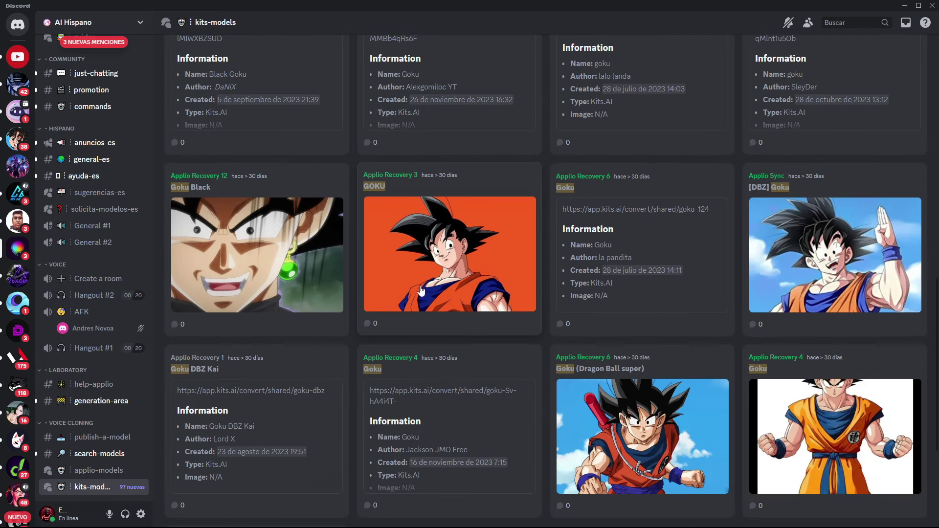
click(444, 261)
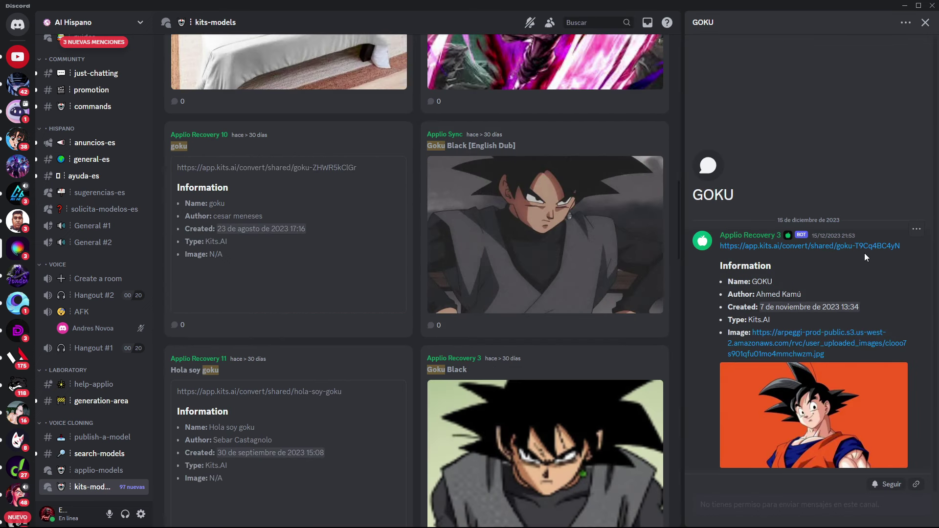
- Copy the Kits AI share link from the GOKU post
right_click(796, 249)
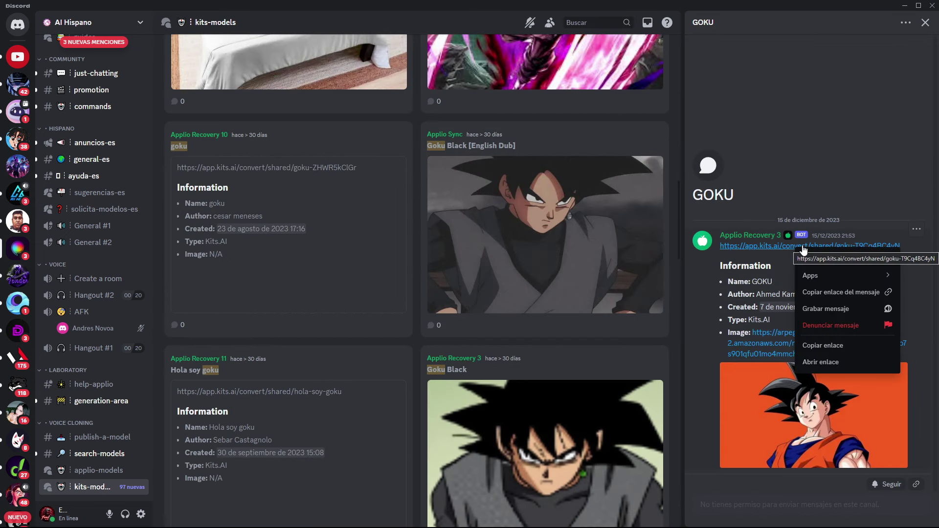
right_click(756, 247)
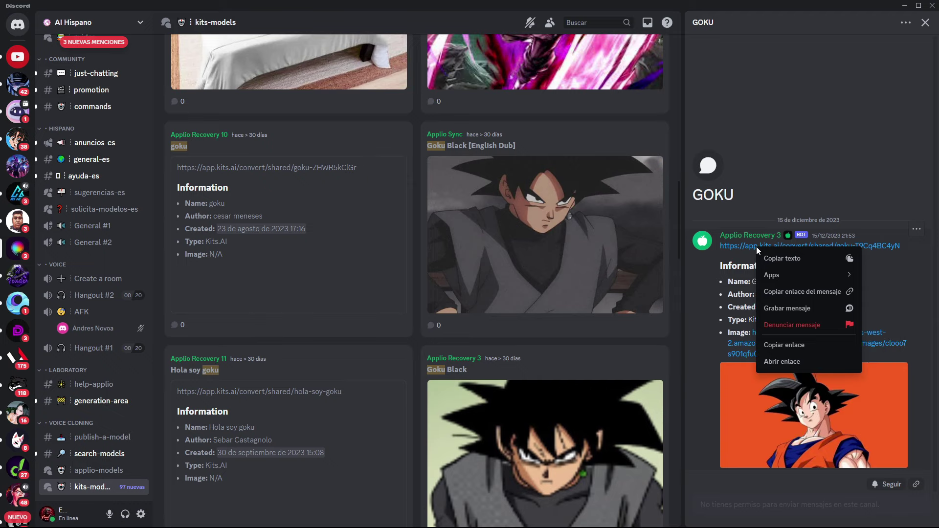
click(794, 348)
- Switch to the Brave browser and load the copied GOKU model link in a new tab
click(904, 6)
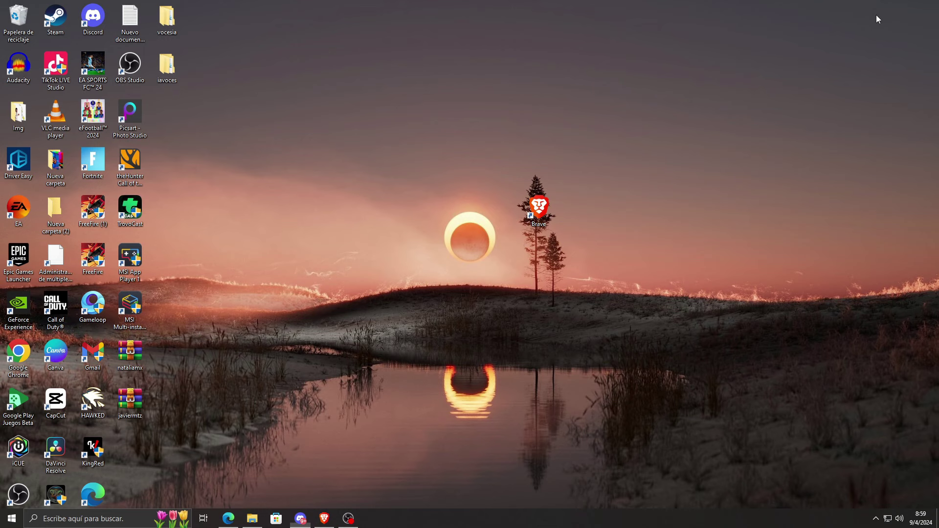
click(324, 519)
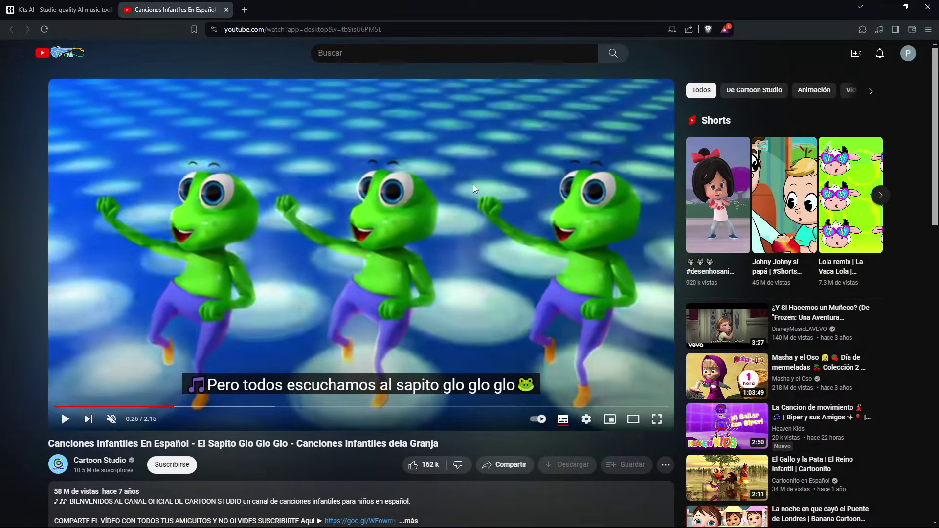
key(ctrl+t)
text(https://app.kits.ai/convert/shared/goku-T9Cq4BC4yN)
click(325, 48)
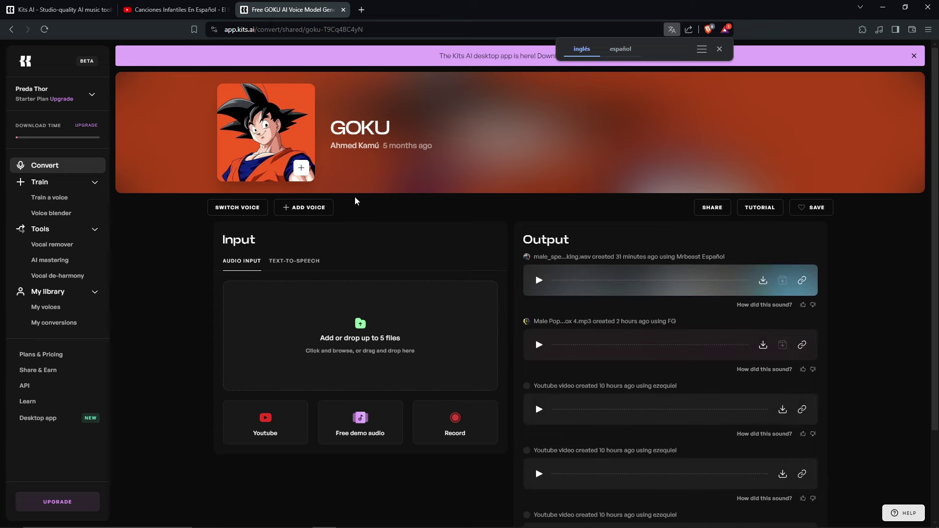
- Launch the Kits AI app from its home page and look through the uploaded voices in the library
click(43, 8)
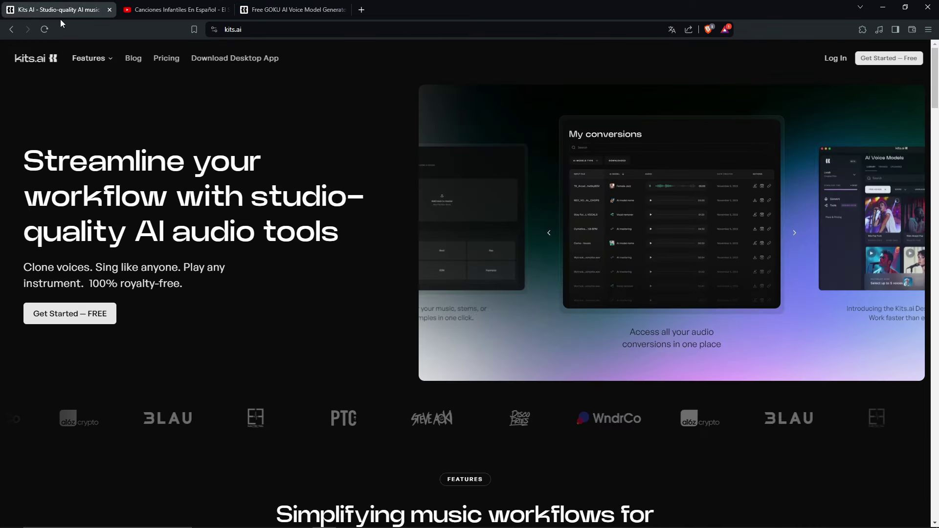
click(62, 316)
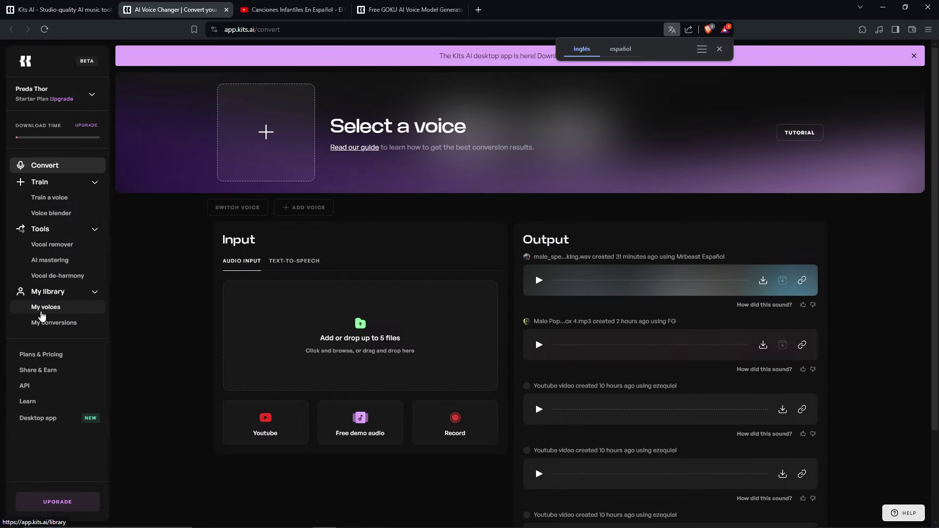
click(42, 312)
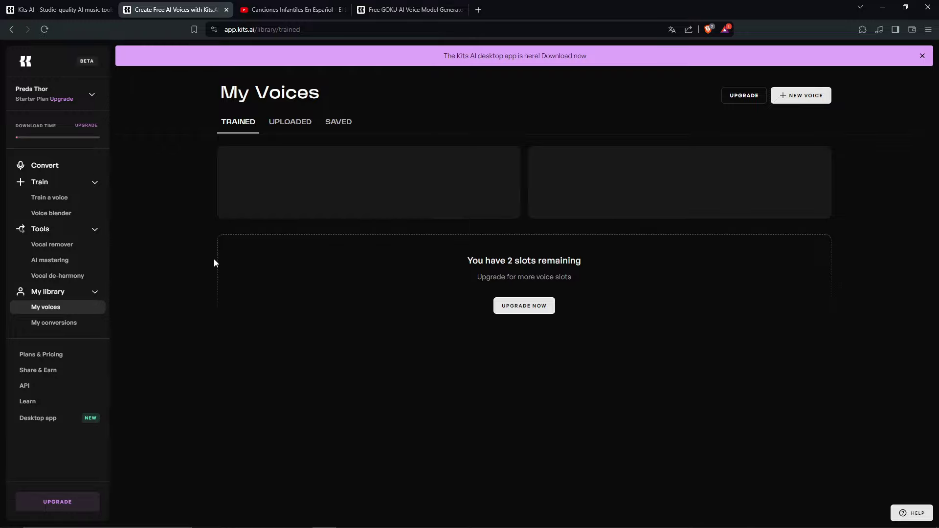
click(67, 313)
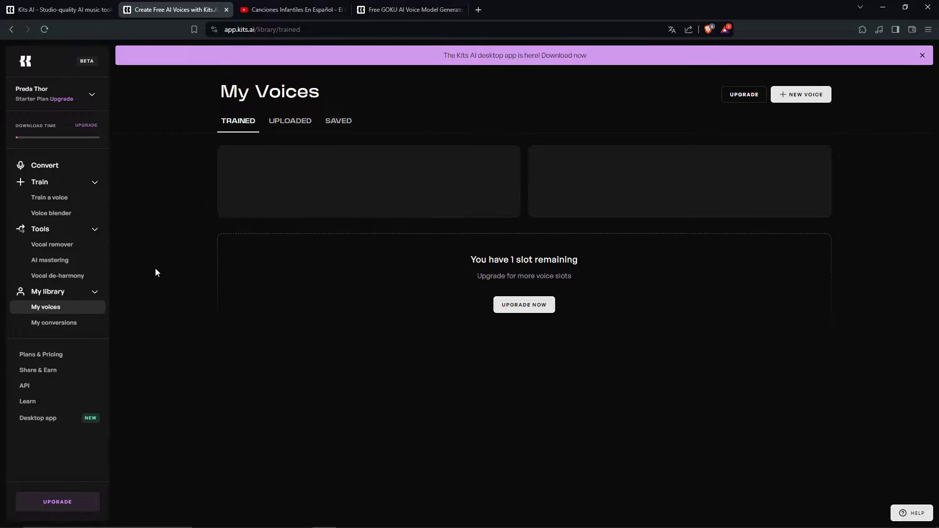
click(291, 123)
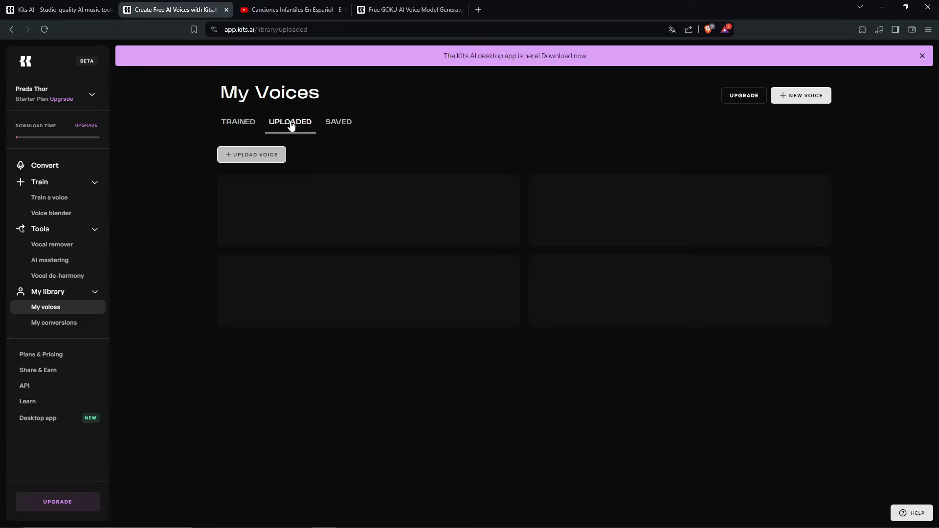
scroll(698, 290, down, 2)
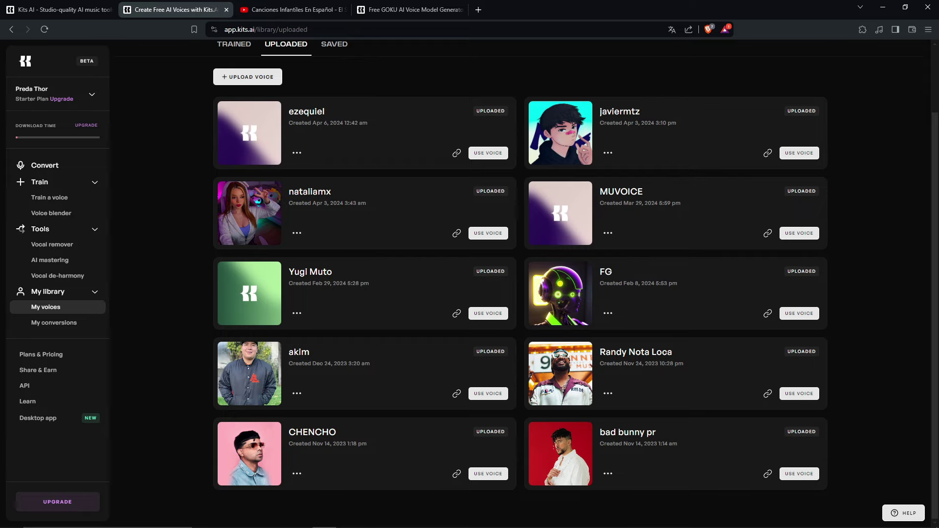
- Switch back to Discord and look over the other goku voice models in the search results
click(300, 520)
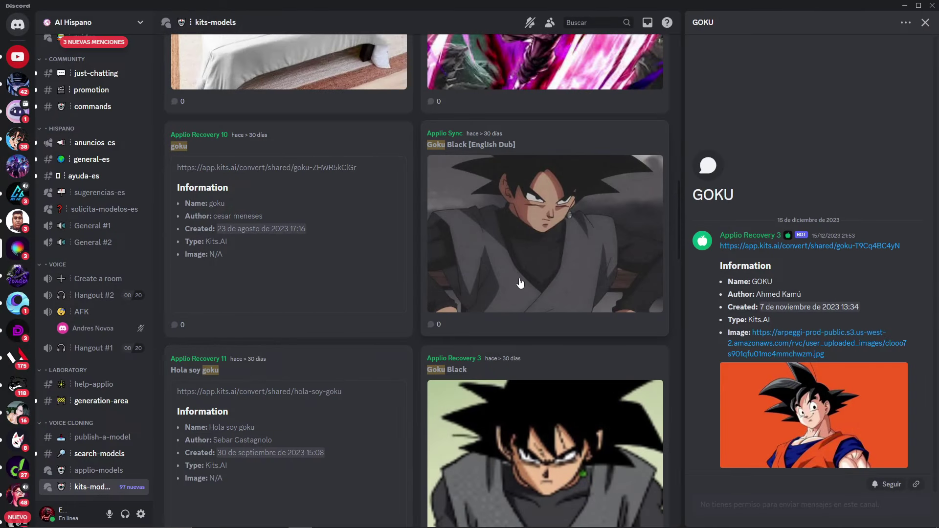
scroll(520, 283, up, 6)
scroll(478, 234, down, 7)
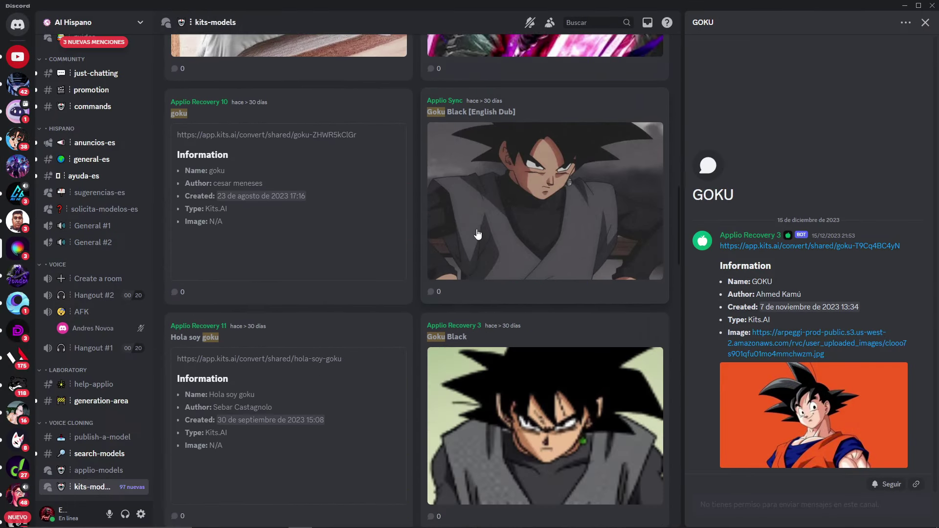
scroll(477, 234, down, 5)
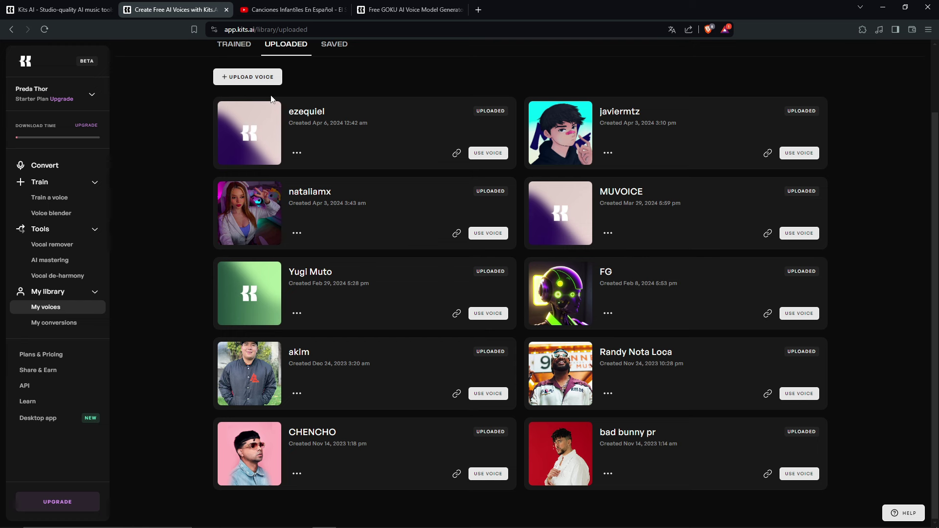
- Copy the URL of the "El Sapito Glo Glo Glo" YouTube video in the browser
click(415, 9)
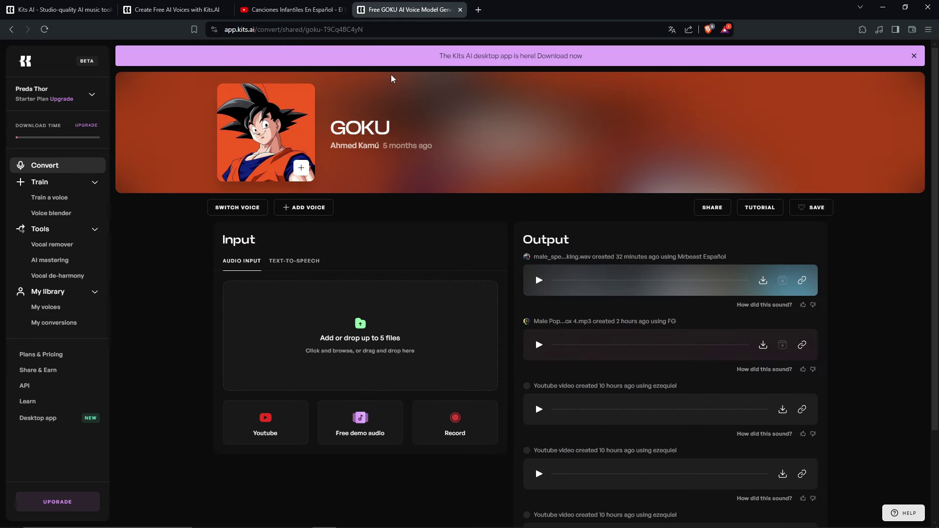
click(295, 8)
right_click(258, 223)
click(306, 256)
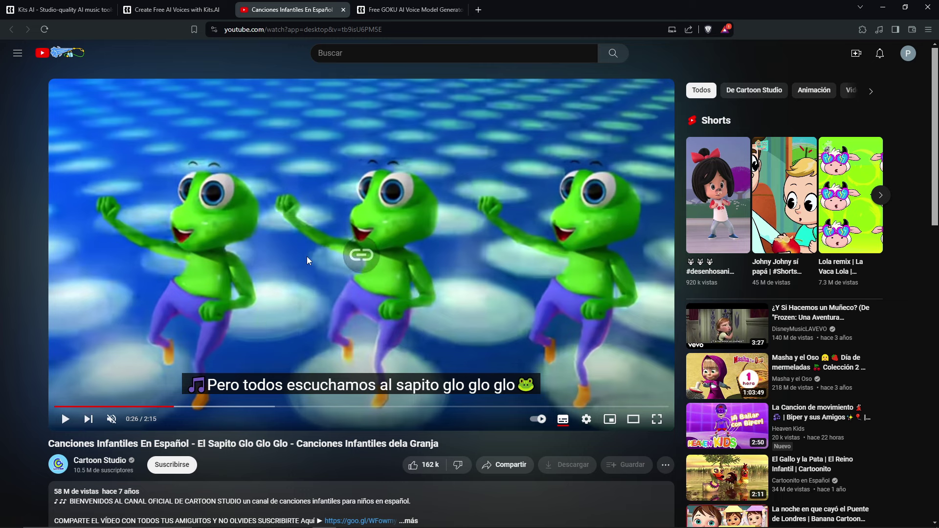
- Choose YouTube as the audio input for the GOKU voice and paste the copied video link
click(392, 12)
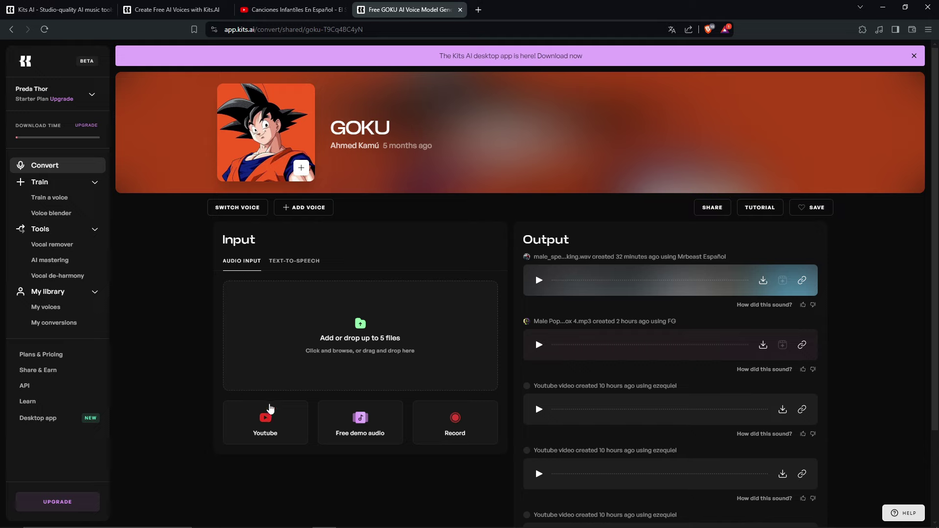
click(262, 420)
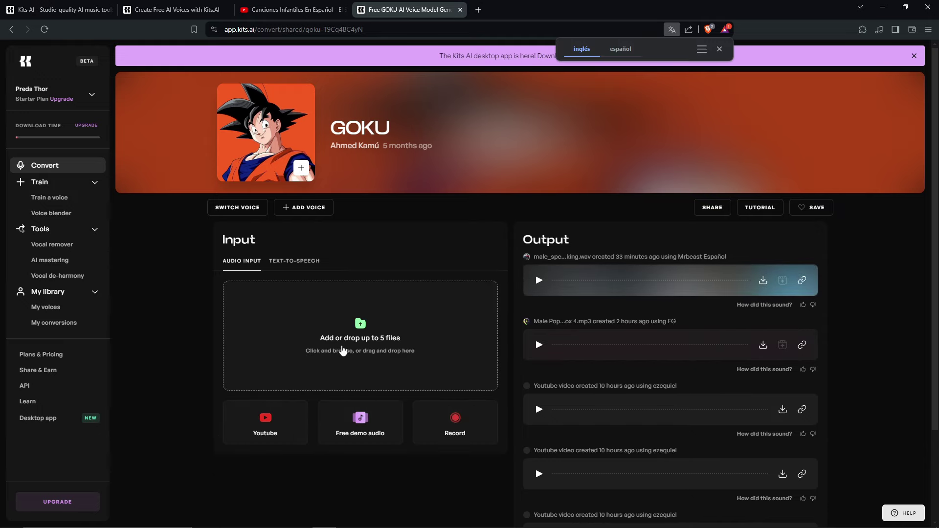
click(263, 432)
right_click(263, 331)
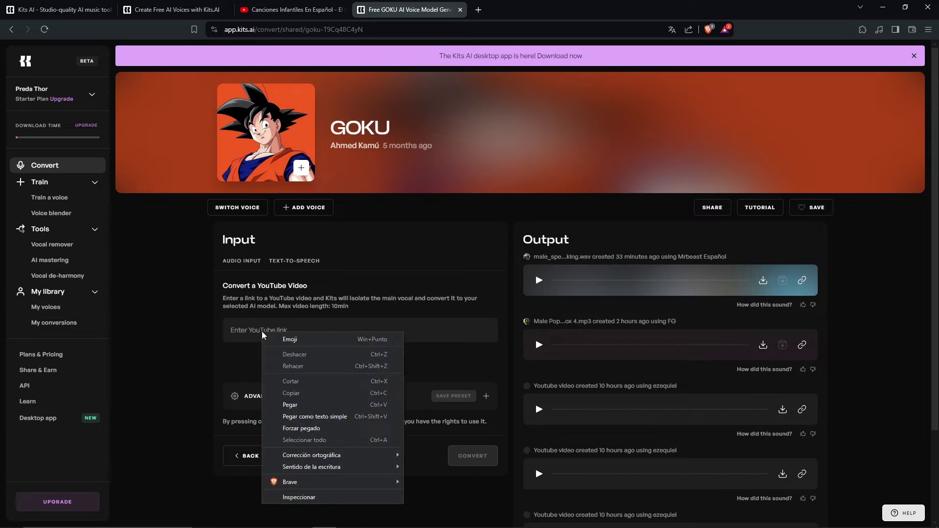
click(295, 406)
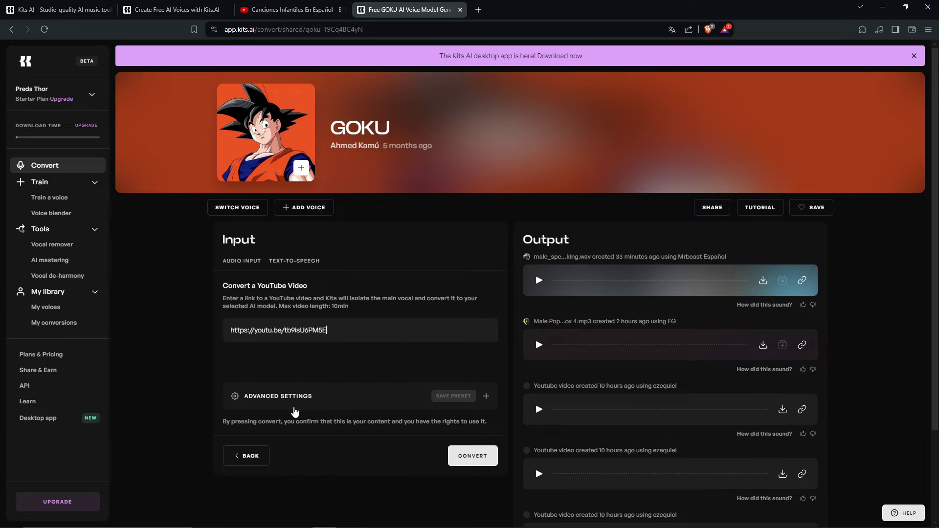
- Expand the advanced settings of the YouTube conversion
click(486, 396)
scroll(385, 398, down, 4)
scroll(371, 382, down, 1)
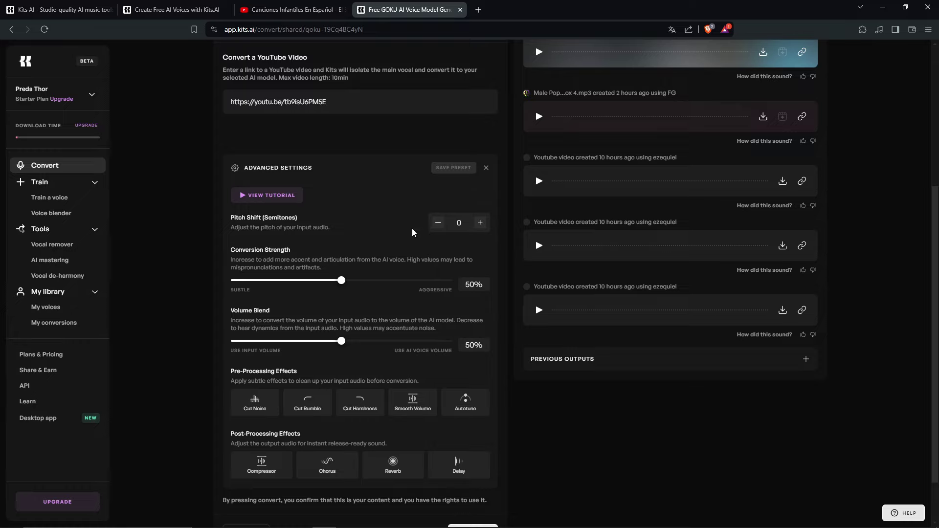
- Try lower and higher pitch shift values and return the setting to 0 semitones
click(436, 223)
click(480, 223)
click(479, 223)
click(480, 223)
click(480, 223)
click(438, 223)
click(438, 223)
- Set the volume blend to 85%
mouse_move(341, 345)
mouse_down()
mouse_move(360, 341)
mouse_move(355, 353)
mouse_up()
drag(411, 359, 418, 369)
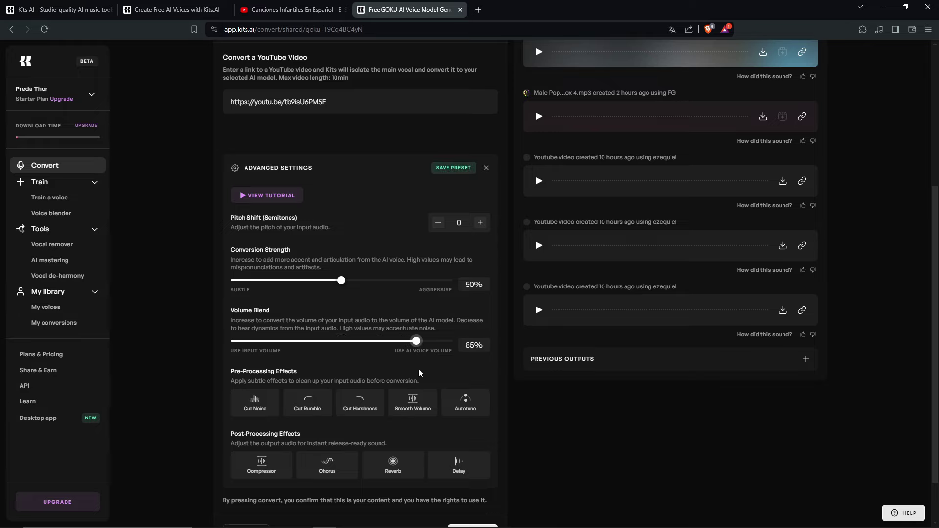
- Enable the Cut Noise, Cut Rumble, Cut Harshness and Smooth Volume pre-processing effects
scroll(291, 343, down, 1)
click(248, 345)
click(302, 345)
click(348, 345)
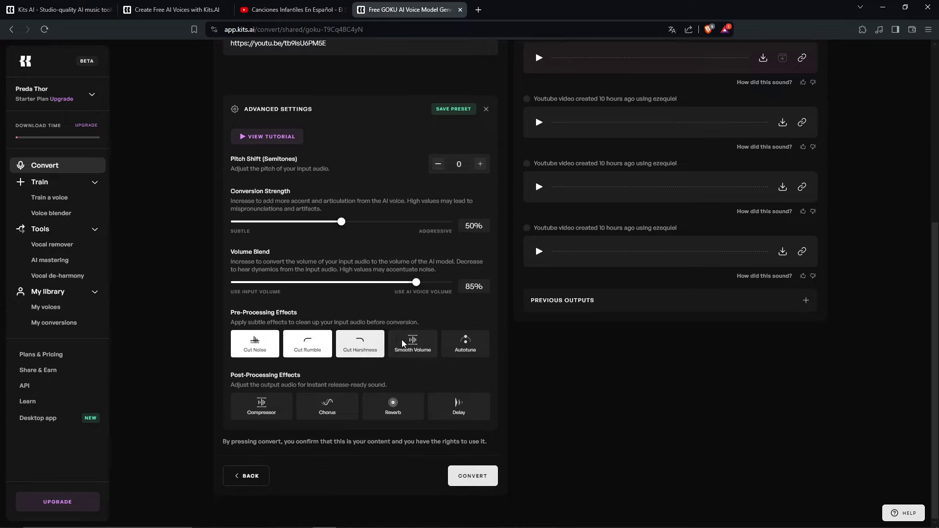
click(401, 339)
- Add the Compressor and Delay post-processing effects and start converting the YouTube video with the GOKU voice
click(261, 405)
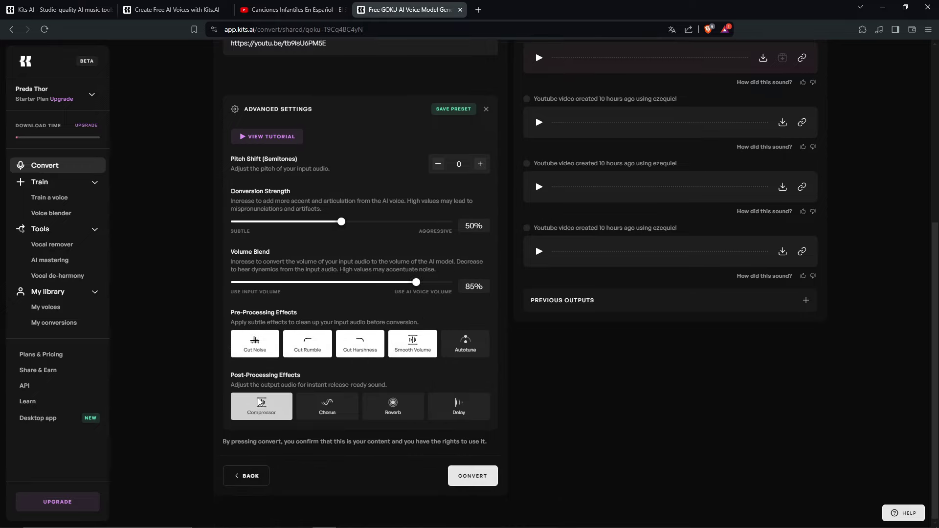
click(462, 409)
click(470, 484)
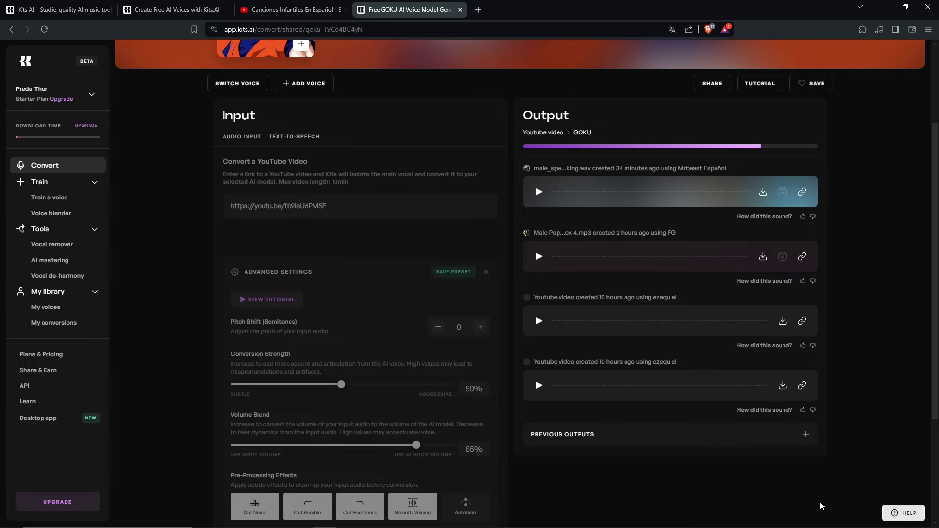
- Try to download the GOKU conversion of the YouTube video, and return to the voice's conversion page
mouse_move(19, 127)
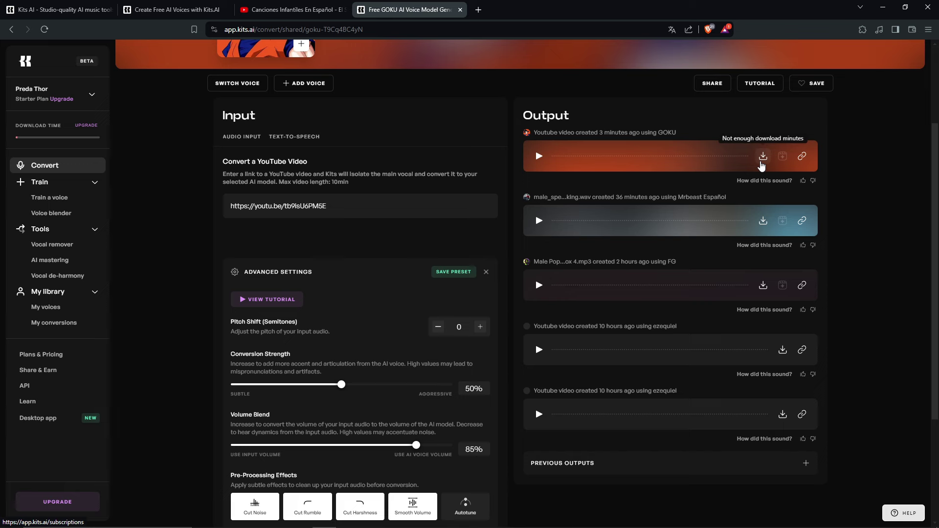
click(762, 157)
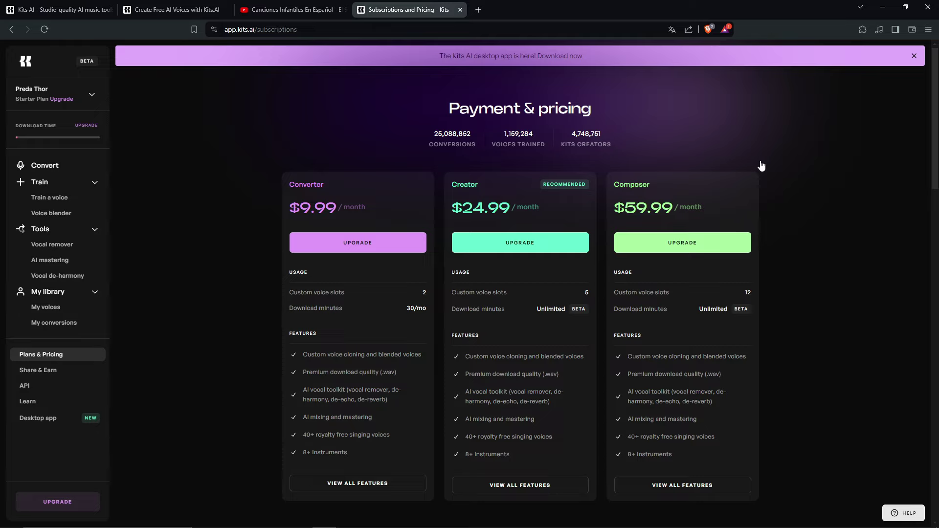
click(12, 30)
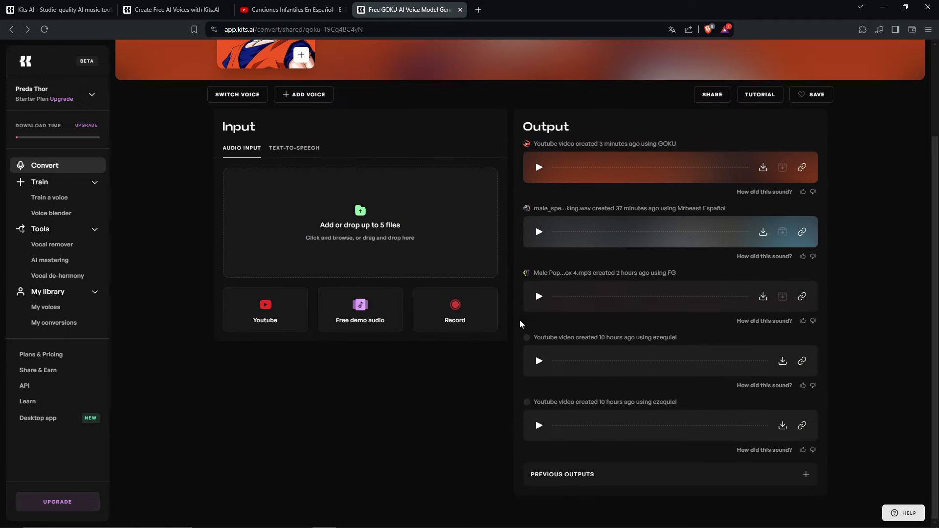
- Preview the Male Rap Vocals clip from the free demo audio and select it as the input
click(363, 313)
scroll(365, 286, down, 10)
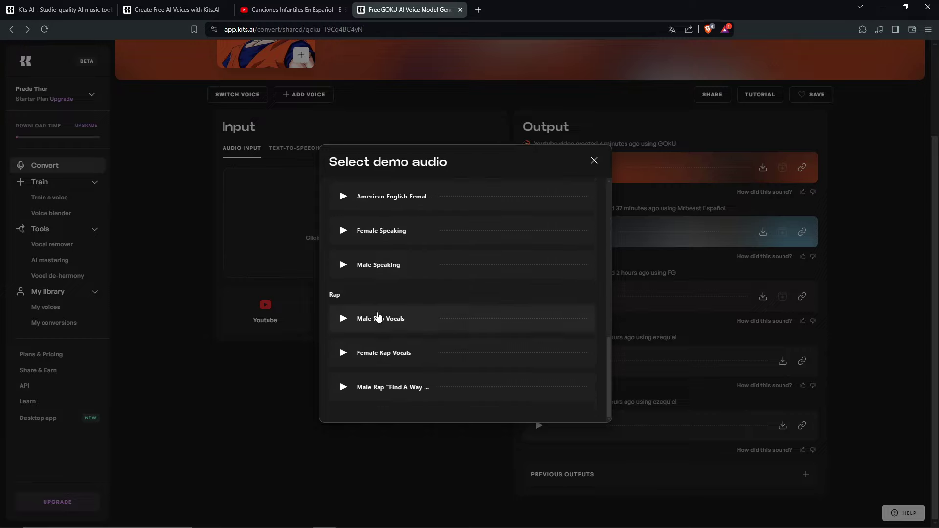
click(343, 319)
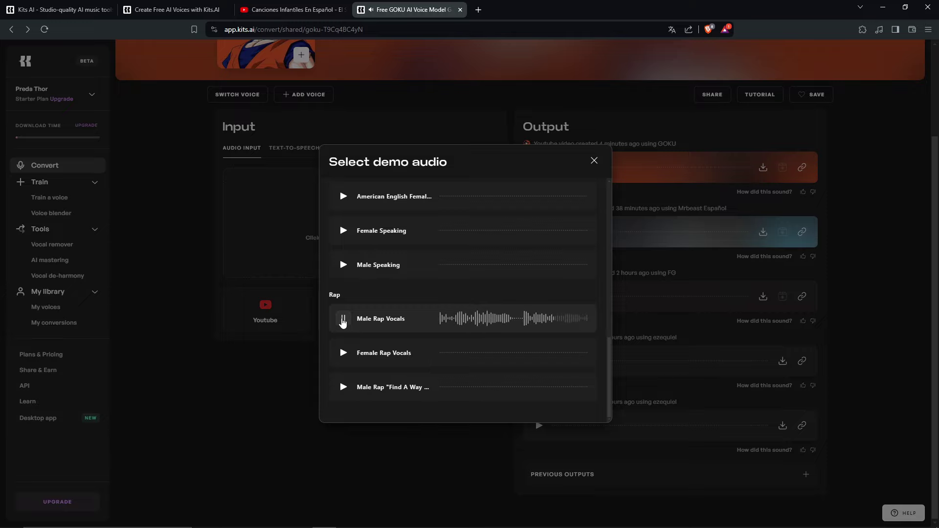
click(416, 318)
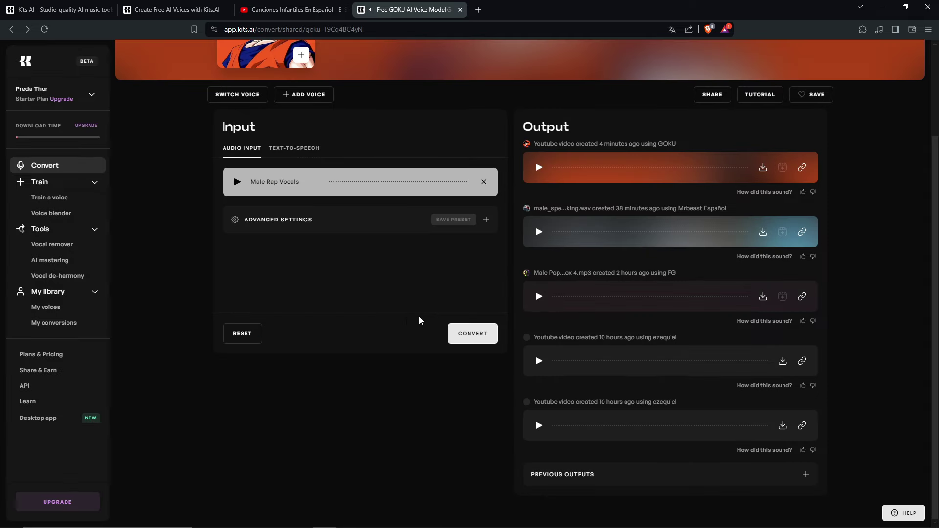
- Convert the Male Rap Vocals demo with the GOKU voice and listen to the resulting output
click(464, 331)
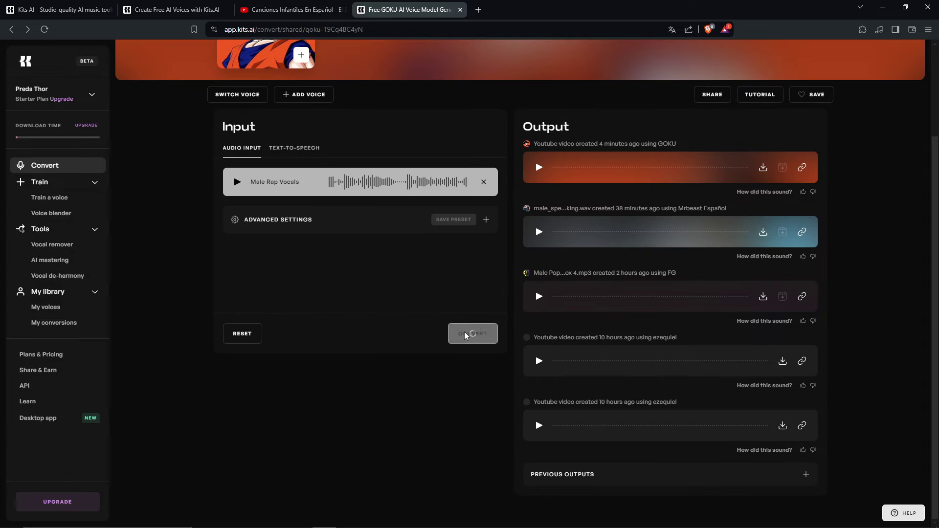
scroll(496, 230, up, 1)
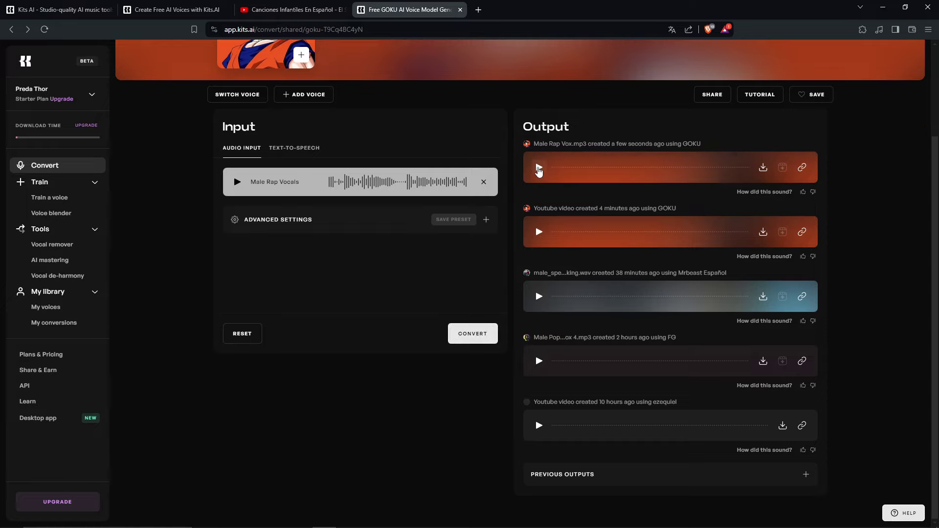
click(538, 168)
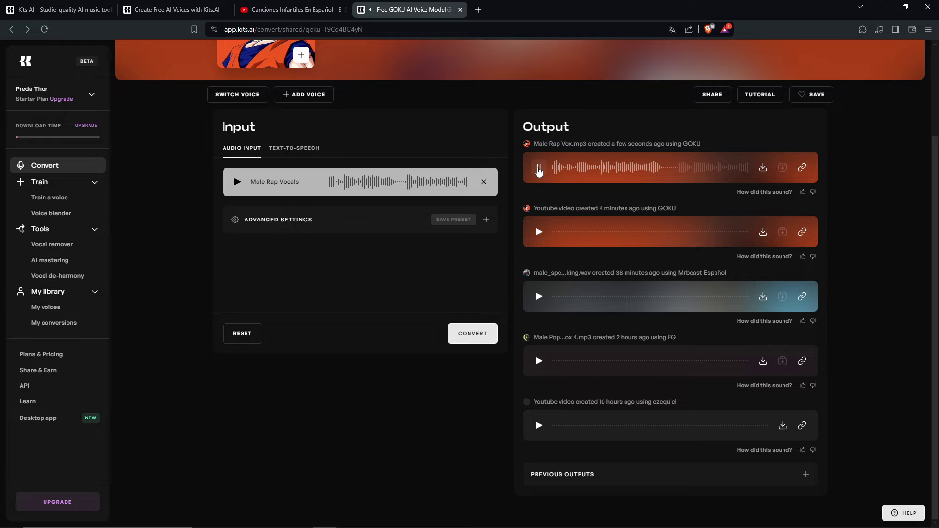
click(538, 168)
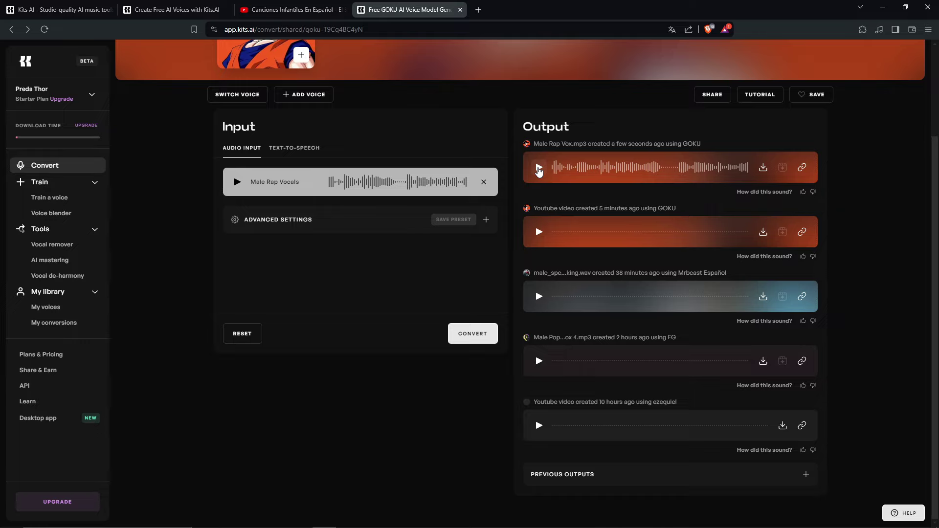
scroll(489, 206, up, 2)
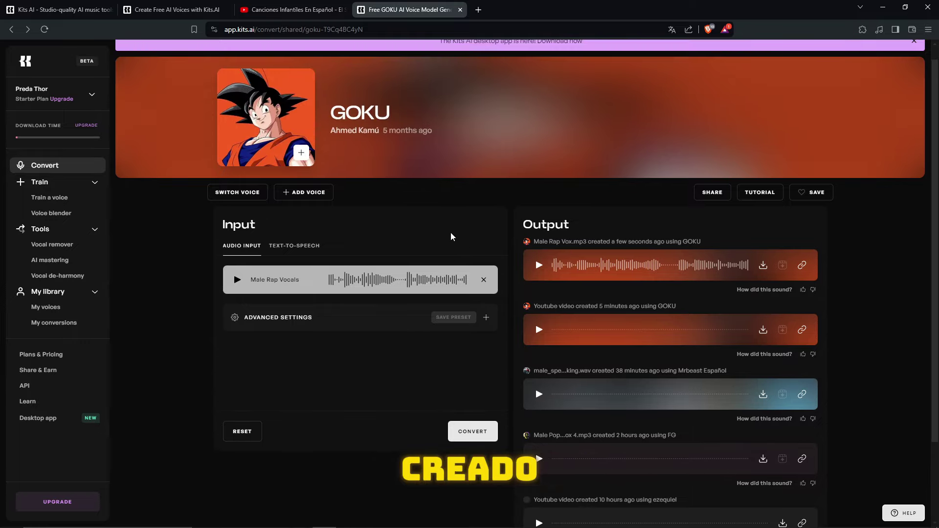